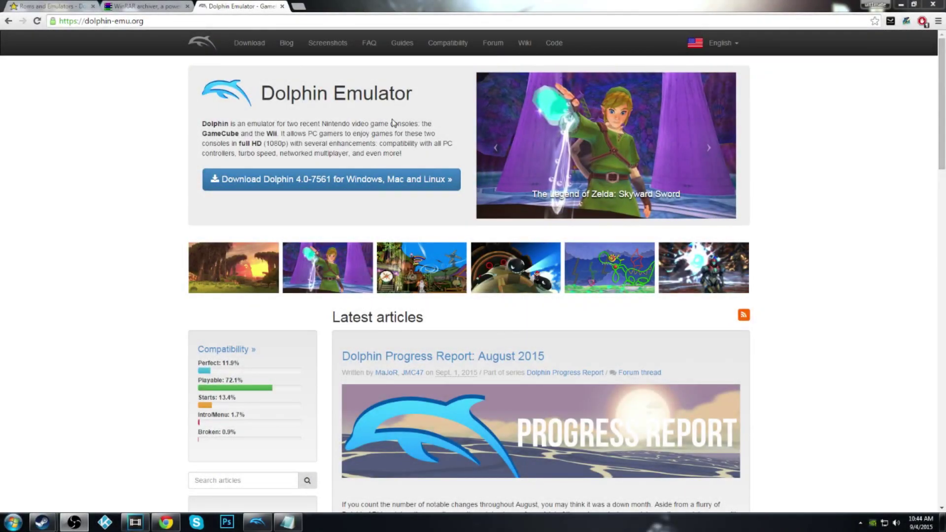
drag(430, 99, 261, 93)
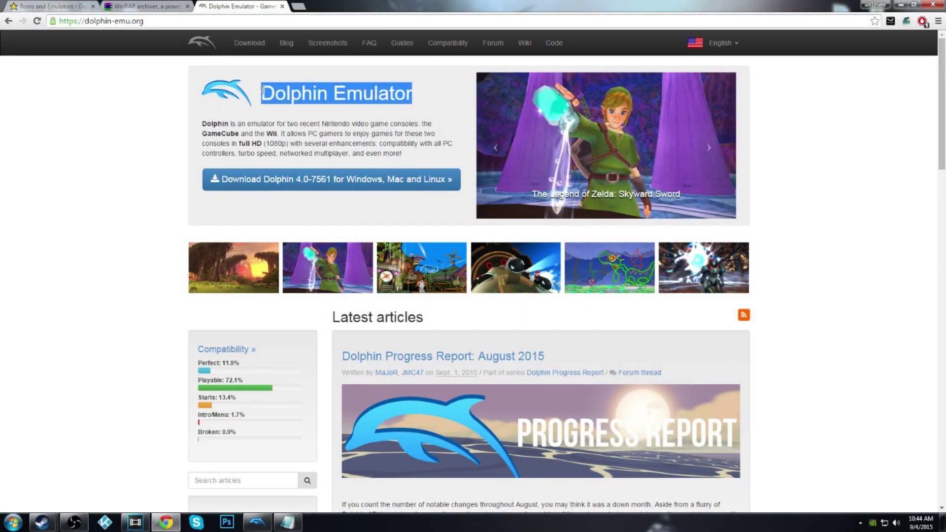
click(337, 116)
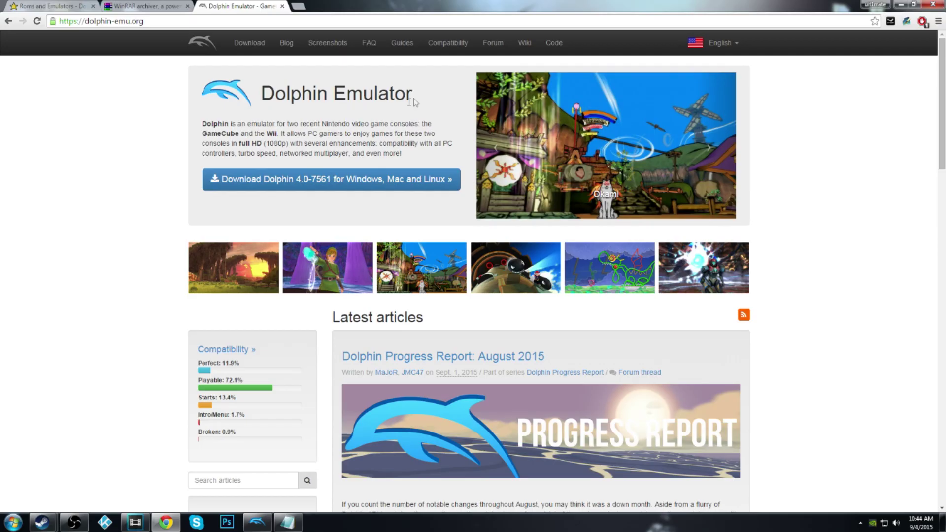
drag(415, 100, 260, 93)
click(346, 132)
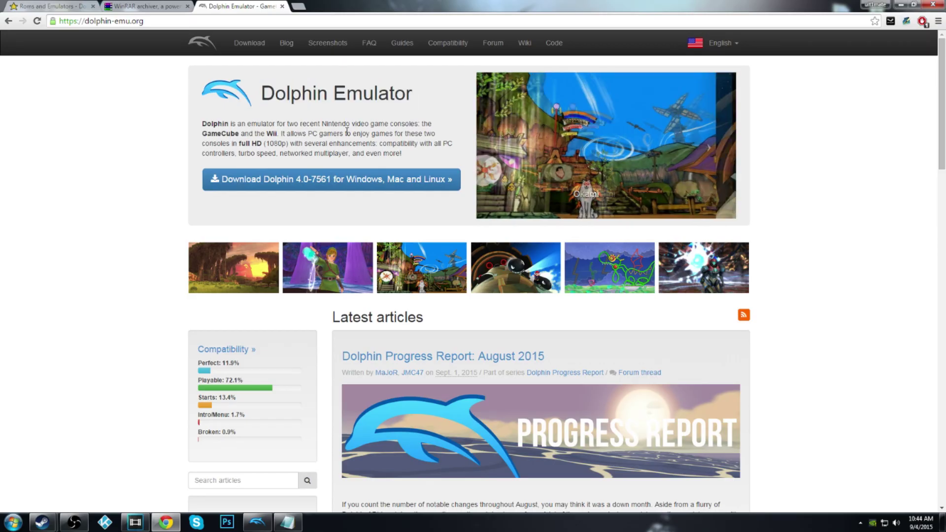
drag(429, 102, 260, 92)
click(310, 115)
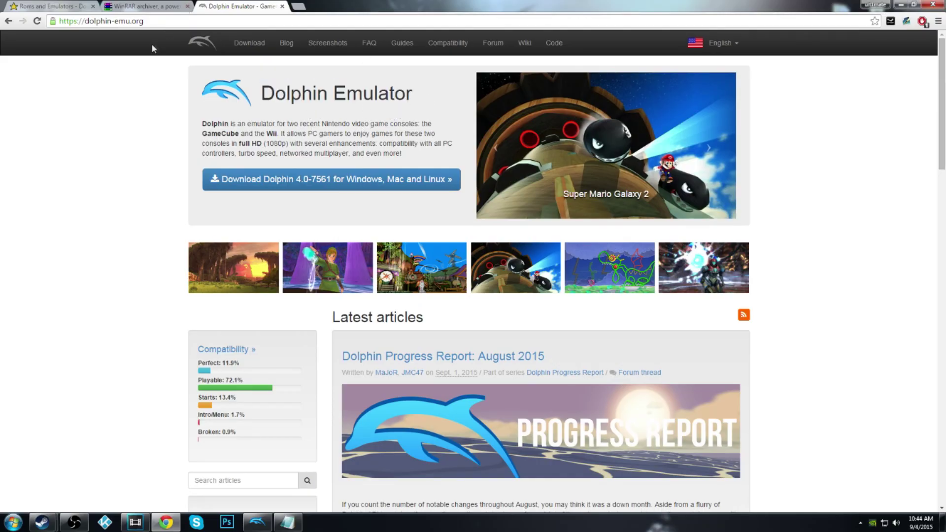
click(165, 23)
click(175, 100)
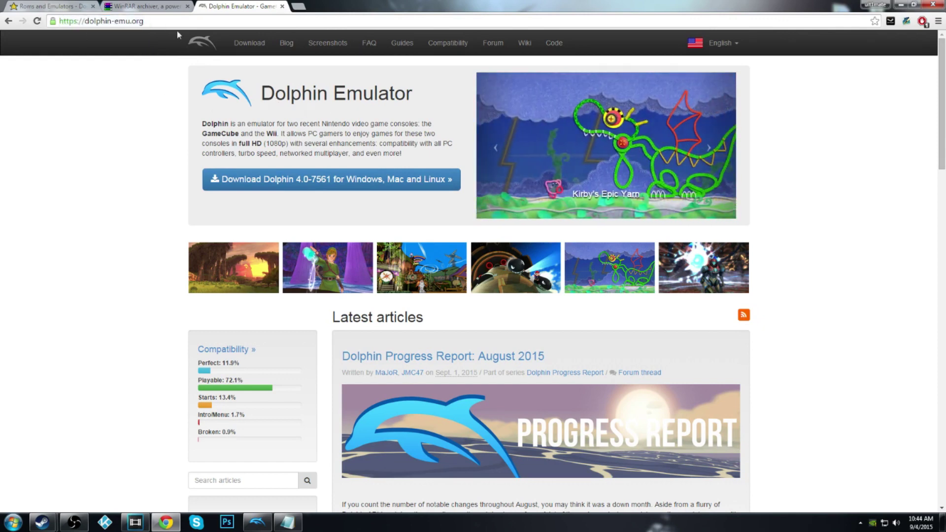
- Bring up the WinRAR downloads page and check in the Windows system information whether the operating system is 32-bit or 64-bit
click(150, 6)
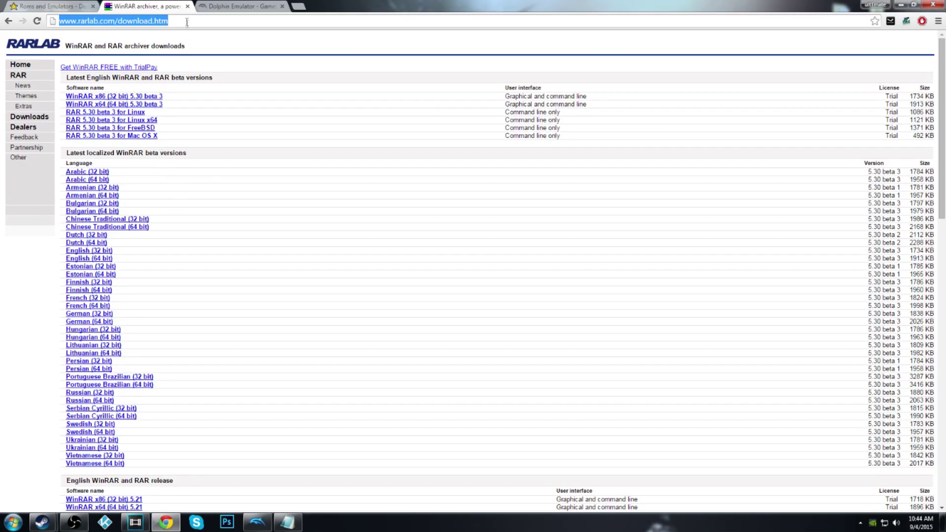
click(109, 21)
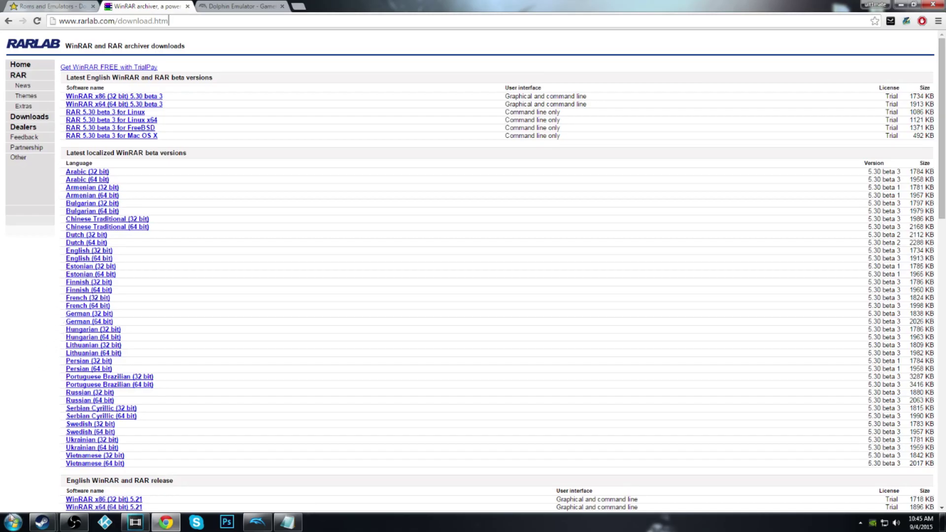
click(14, 521)
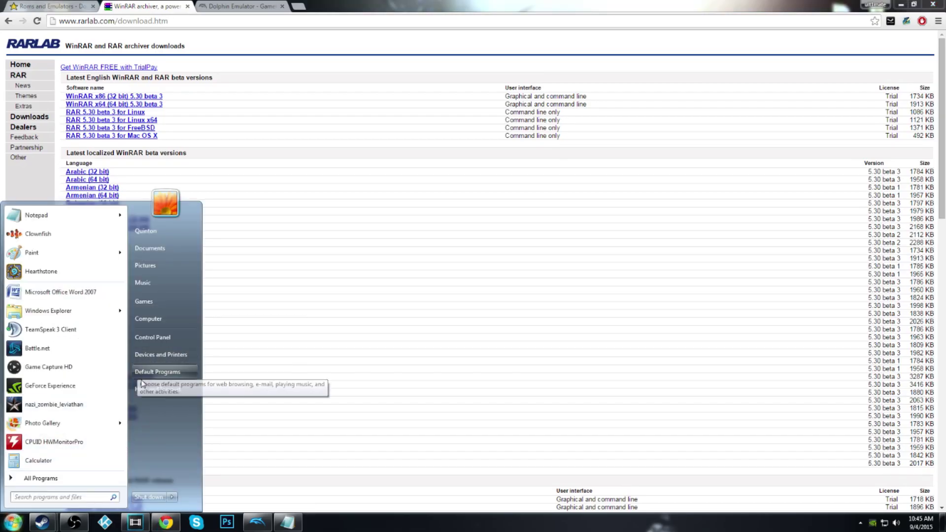
click(145, 338)
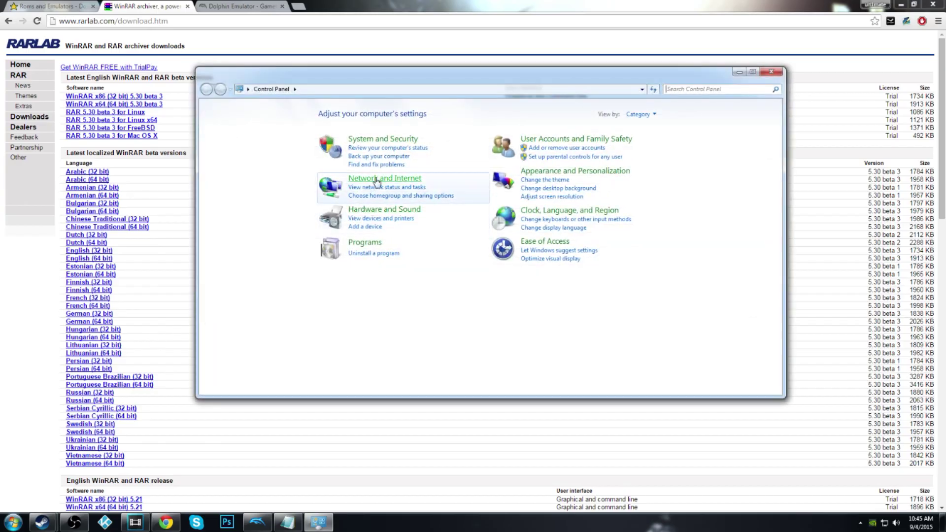
click(411, 140)
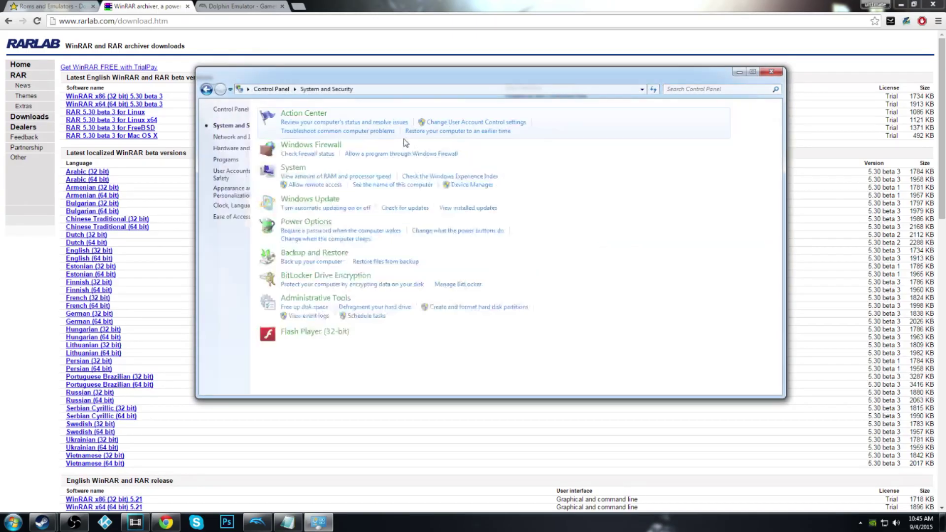
click(373, 176)
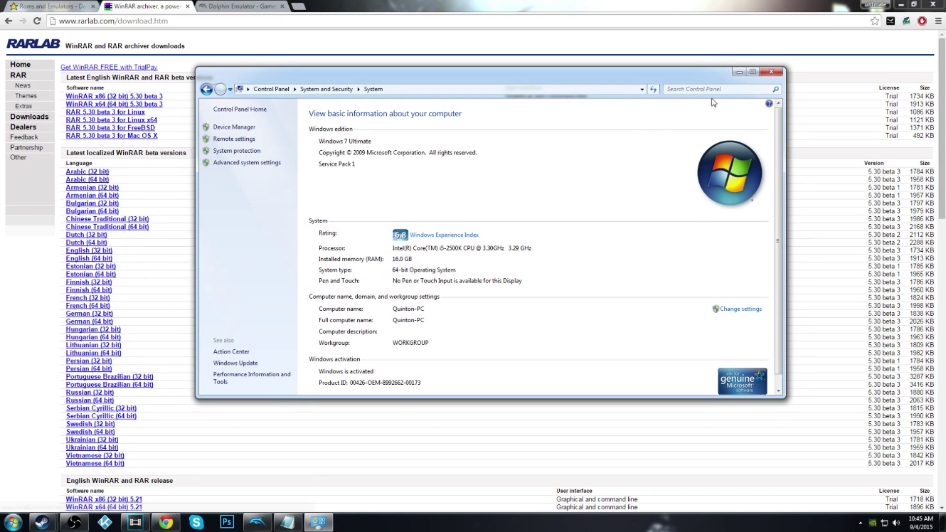
key(alt+F4)
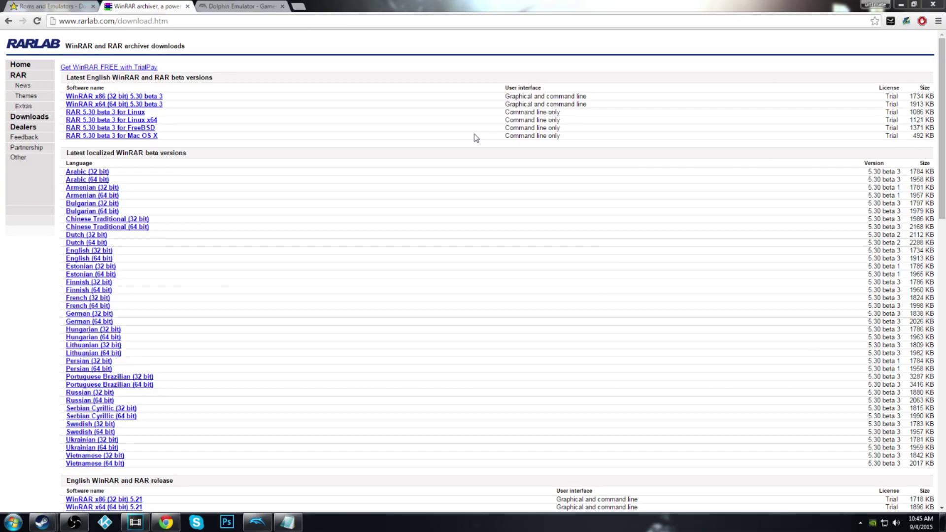
key(super+Pause)
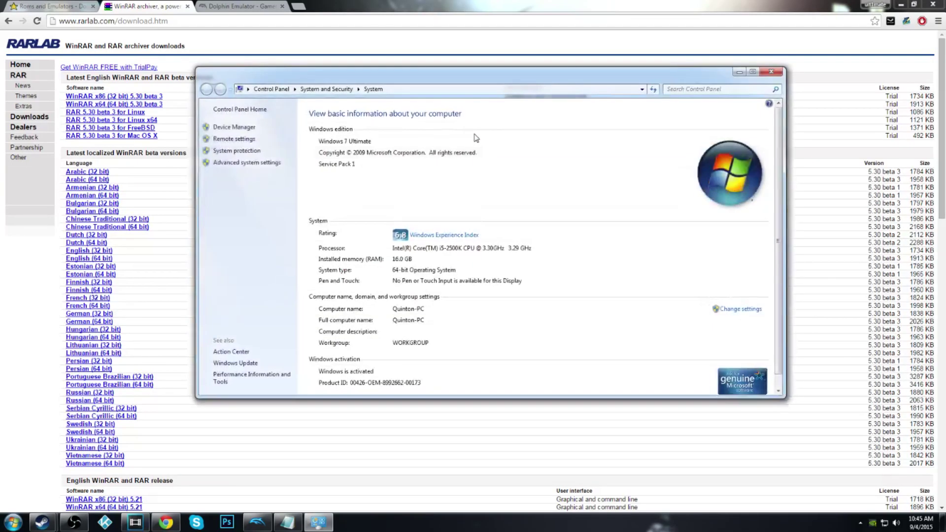
click(771, 72)
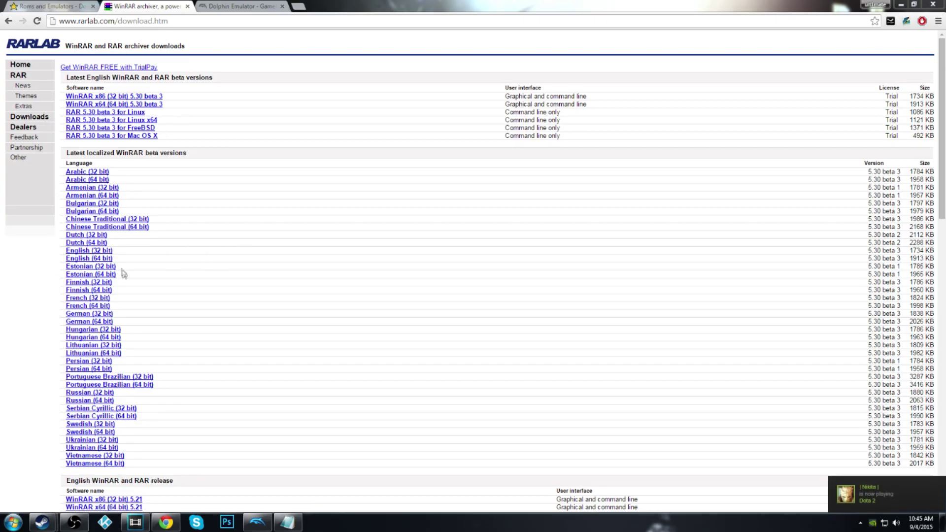
- Go to the Dolphin website's download page, view the details of development version 4.0-7561, and return to the version list
click(228, 6)
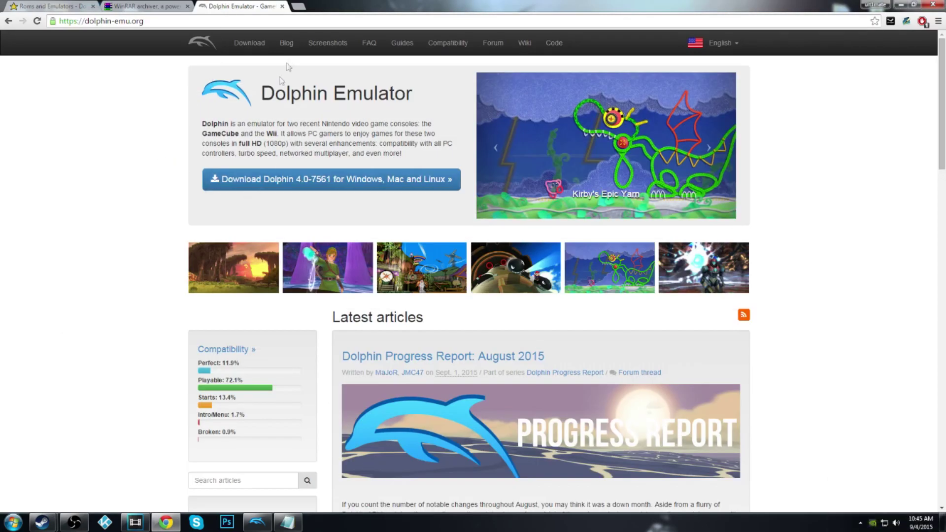
click(259, 48)
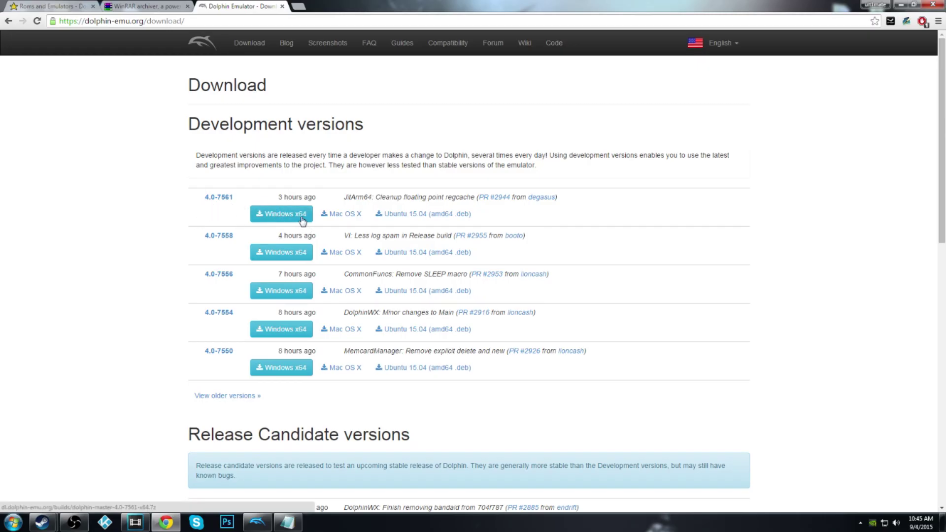
drag(317, 197, 273, 200)
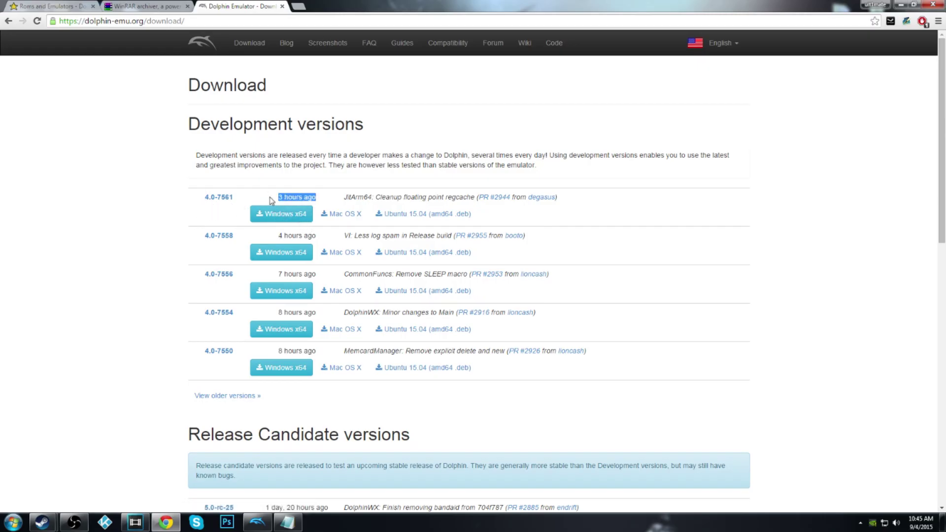
click(212, 198)
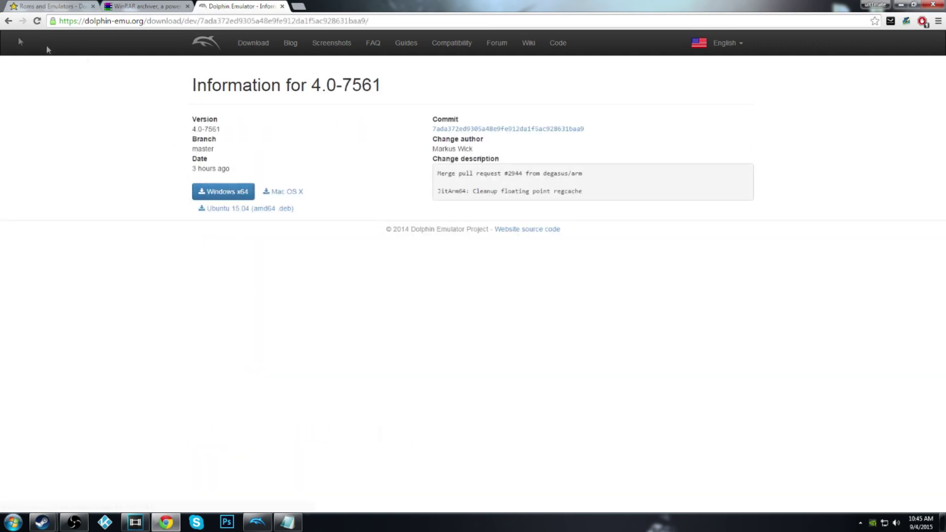
click(10, 22)
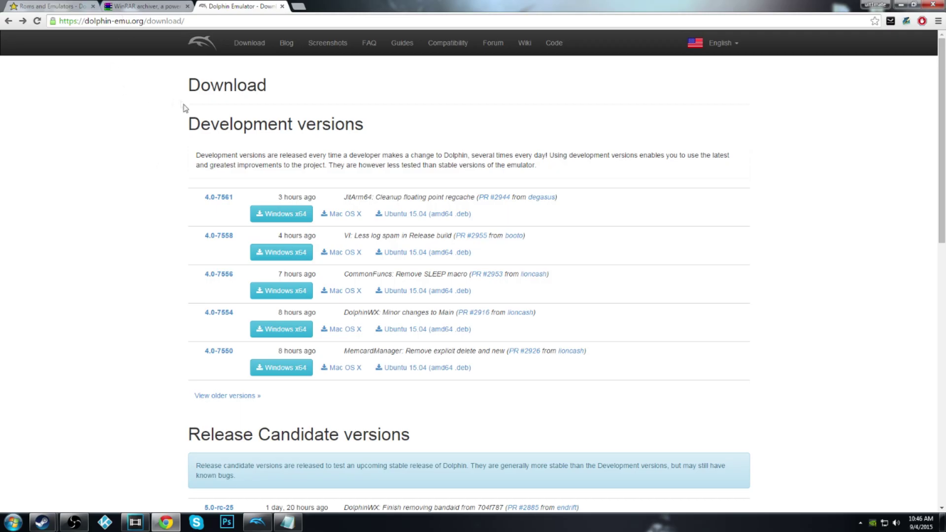
- Switch to the Dolphin emulator and refresh its game list
click(258, 522)
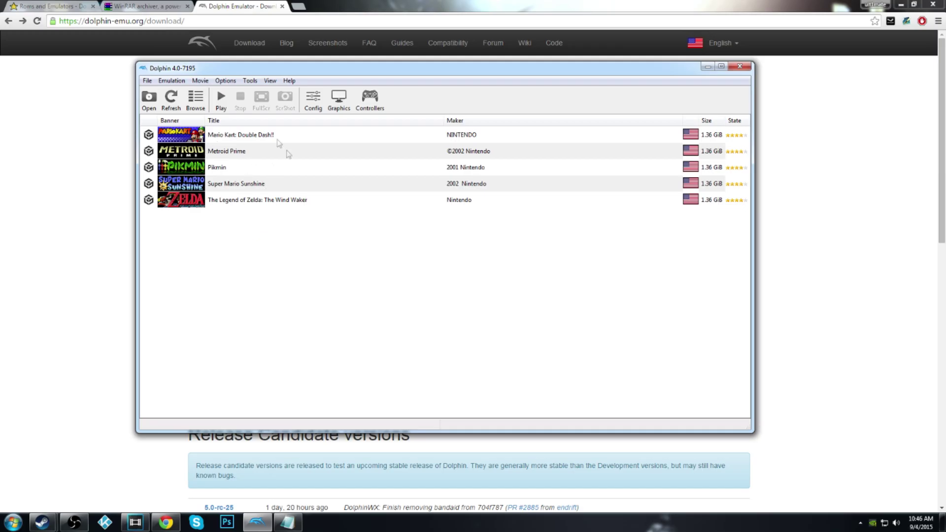
click(171, 98)
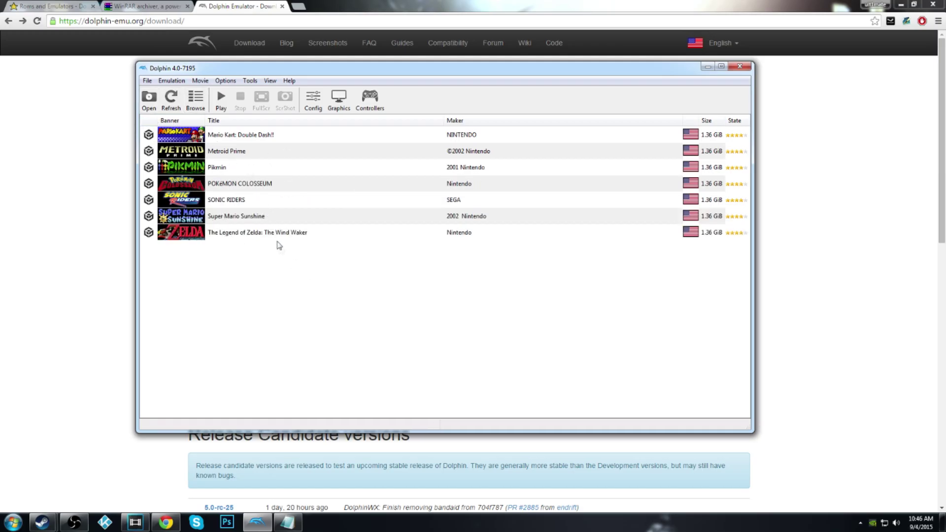
click(109, 125)
- Search the Nintendo Gamecube ROMs on the DopeROMs site for "ssx tricky" and start the download of SSX Tricky (USA).7z
click(60, 6)
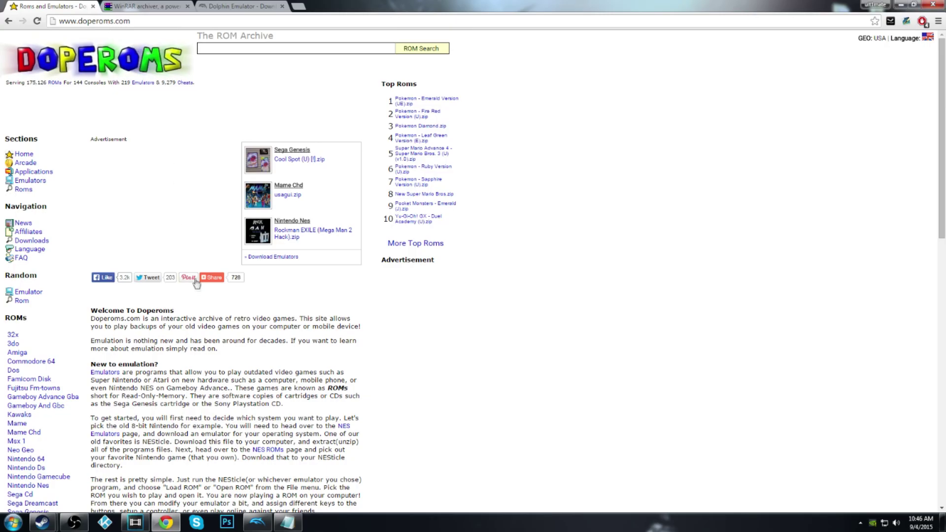
scroll(227, 301, down, 4)
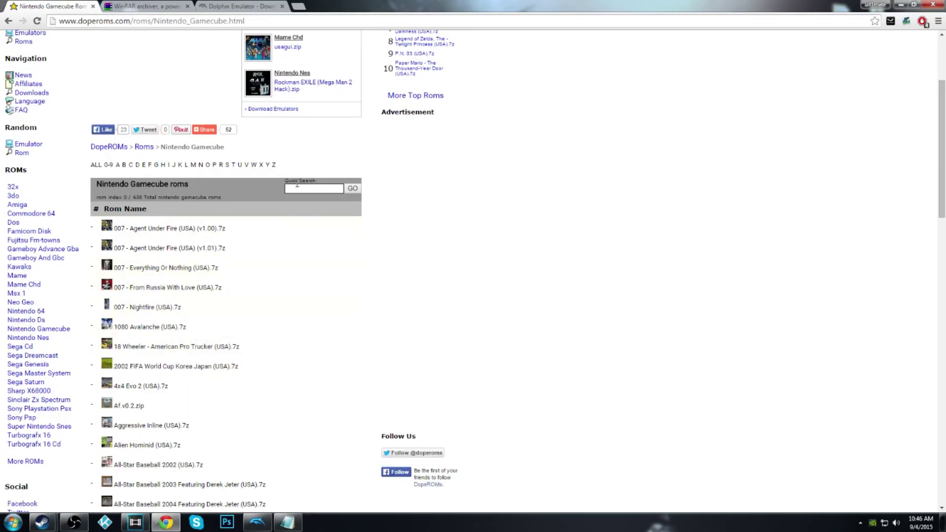
click(297, 187)
text(ssx tricky)
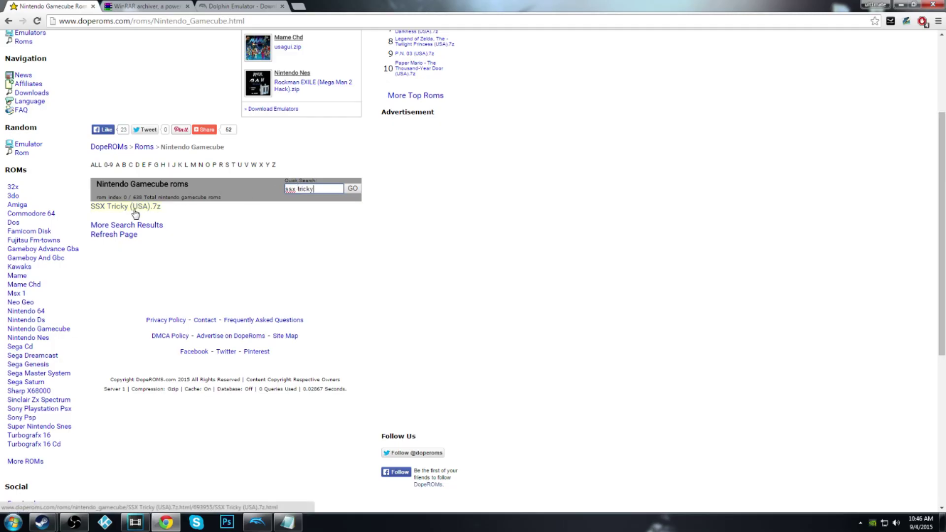
click(135, 212)
scroll(221, 300, down, 4)
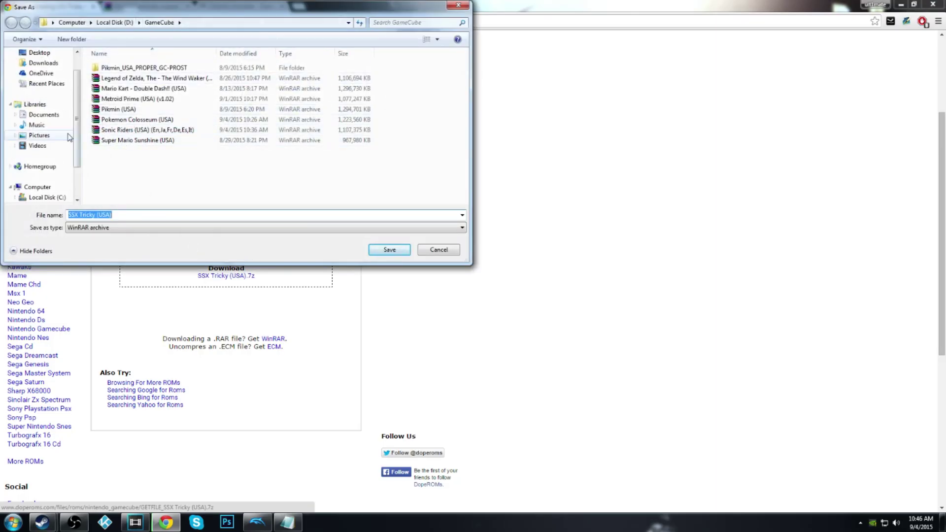
- Create a folder named GameCubeRoms on Local Disk (D:) from the save dialog and open it
scroll(80, 138, down, 1)
scroll(80, 139, down, 1)
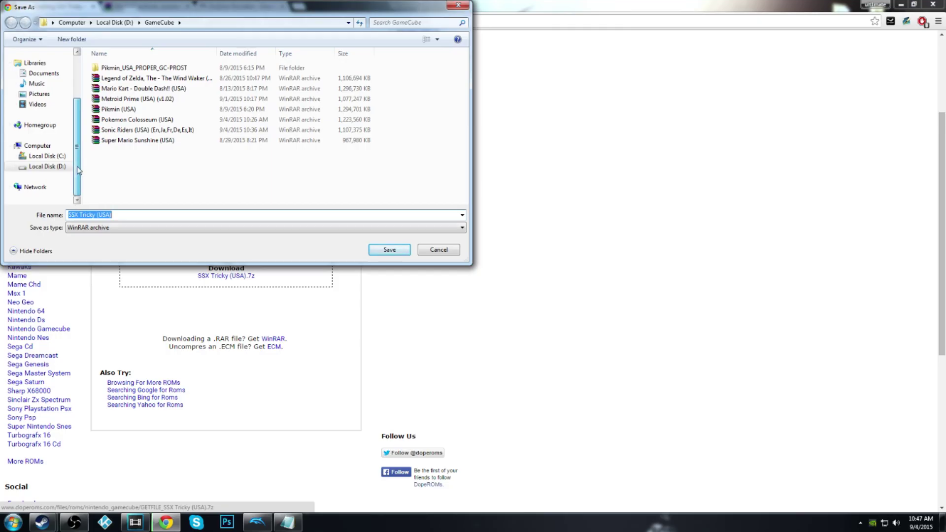
click(45, 167)
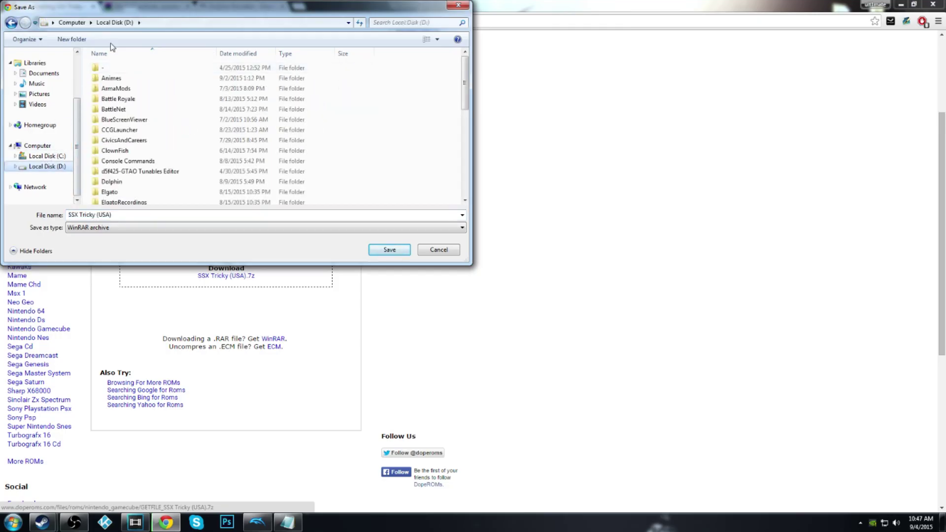
click(72, 39)
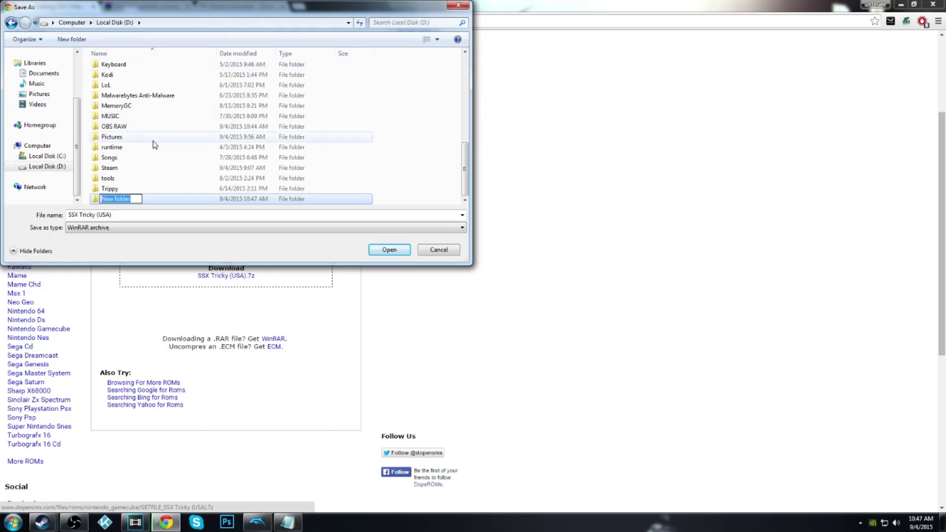
text(GameCubeRom)
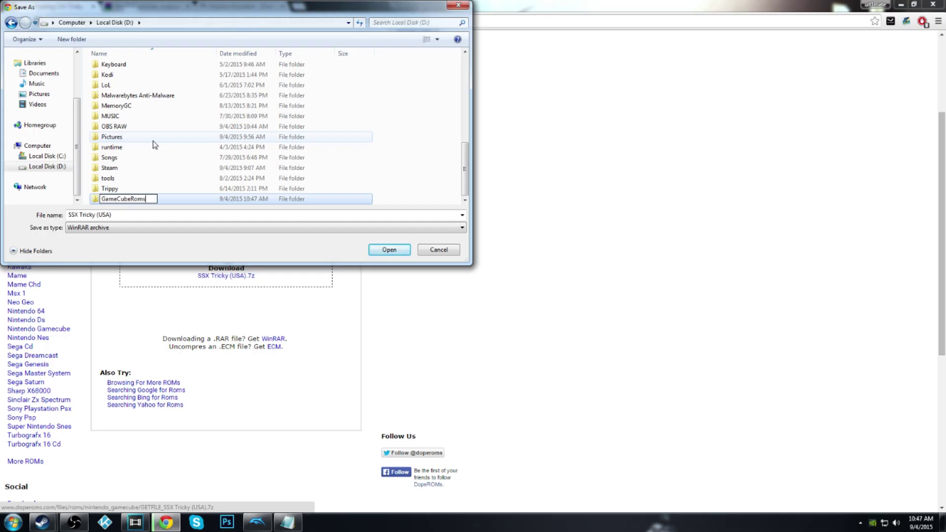
text(s)
key(Return)
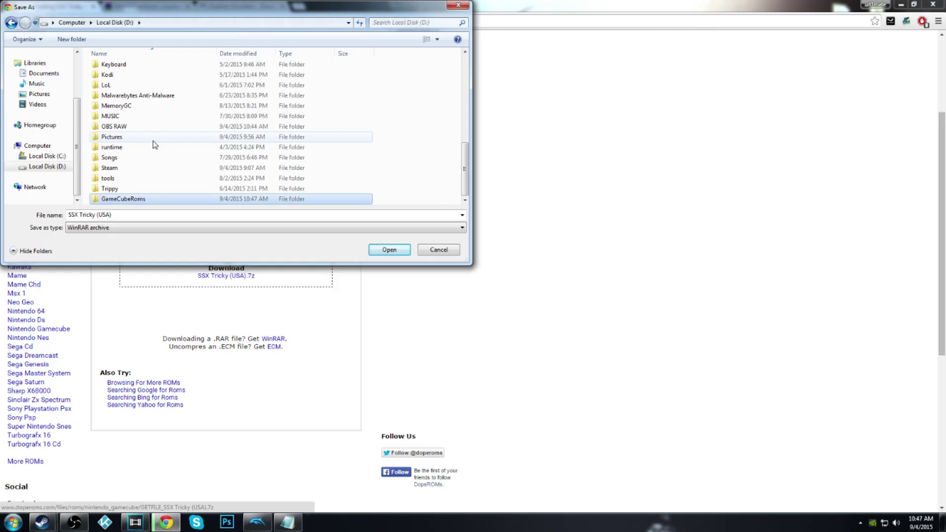
double_click(139, 199)
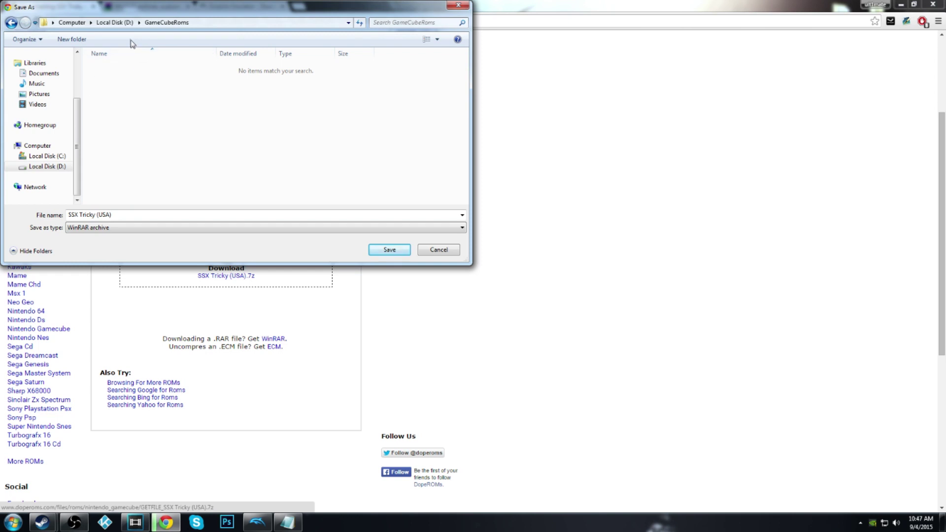
- Save the SSX Tricky (USA) archive into the existing GameCube folder on Local Disk (D:)
click(115, 22)
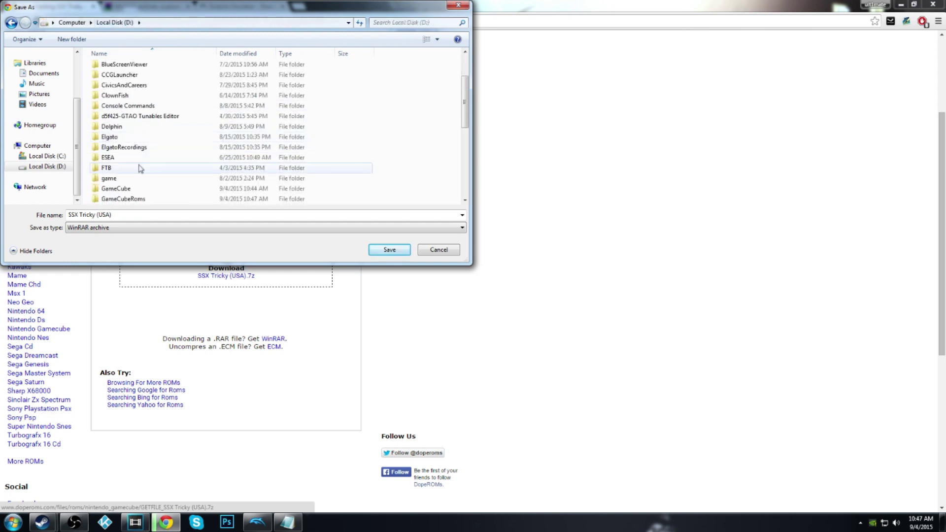
scroll(140, 169, down, 1)
double_click(127, 159)
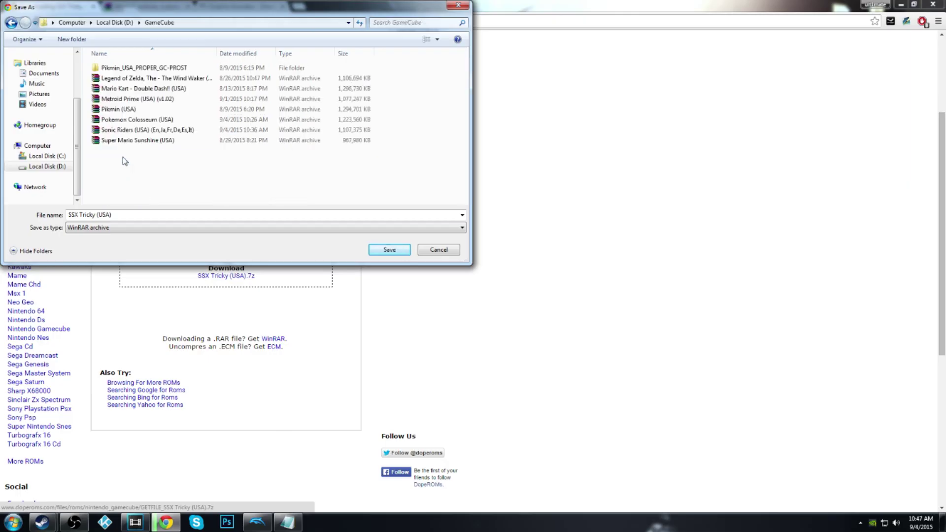
click(385, 250)
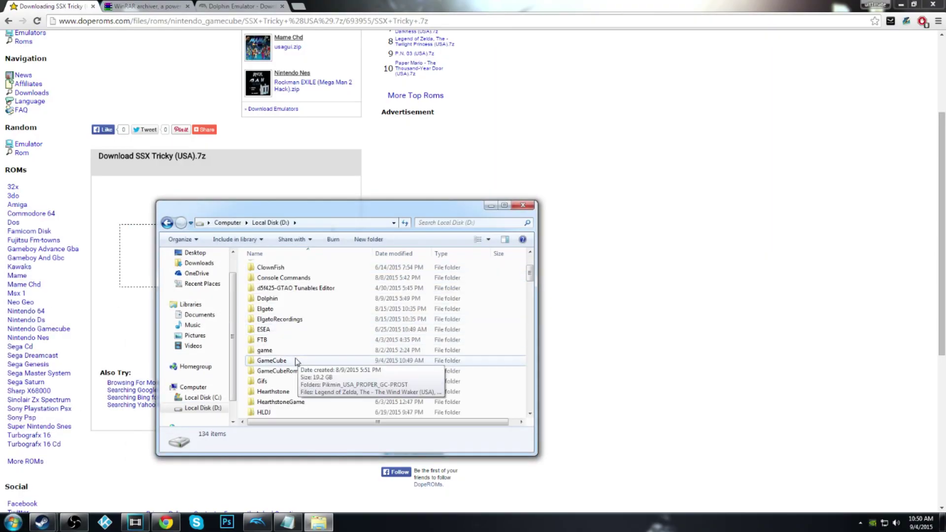
- Open the GameCube folder on Local Disk (D:) and extract the SSX Tricky (USA) archive directly into that folder
double_click(295, 361)
scroll(306, 370, down, 1)
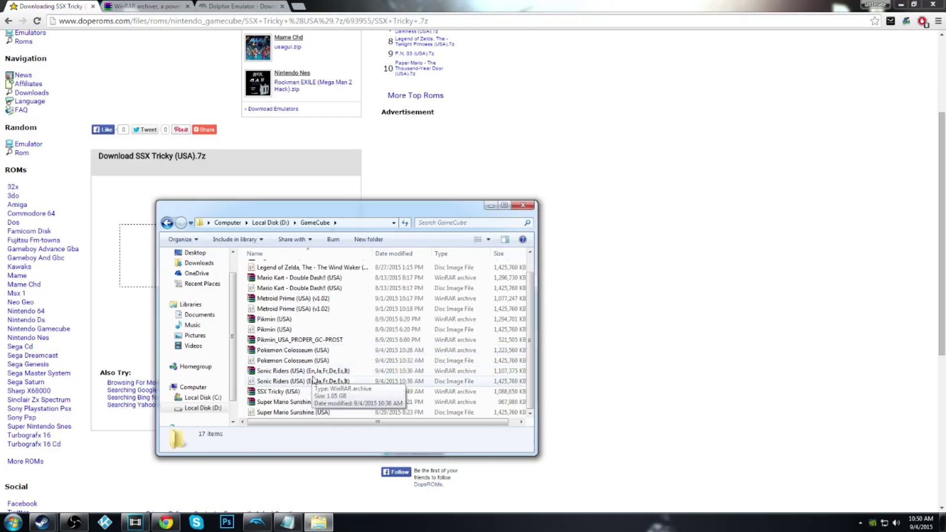
click(302, 391)
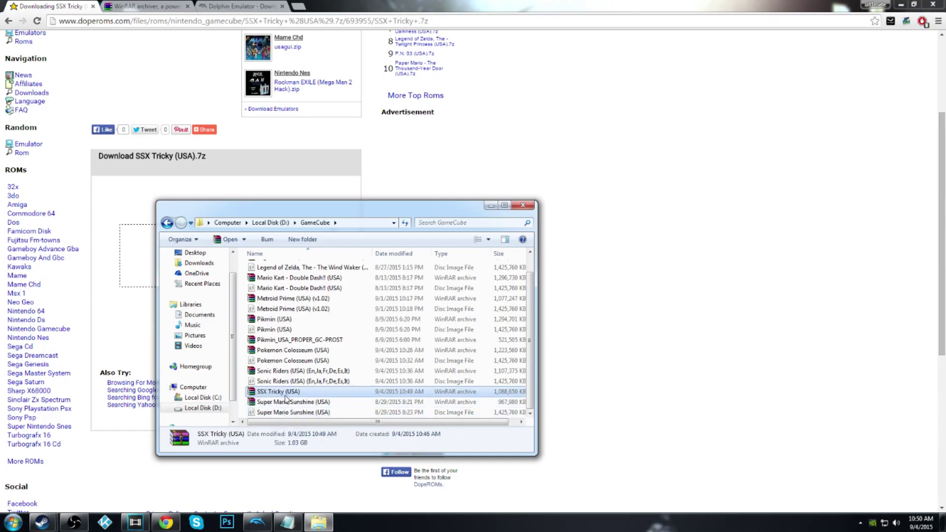
right_click(291, 393)
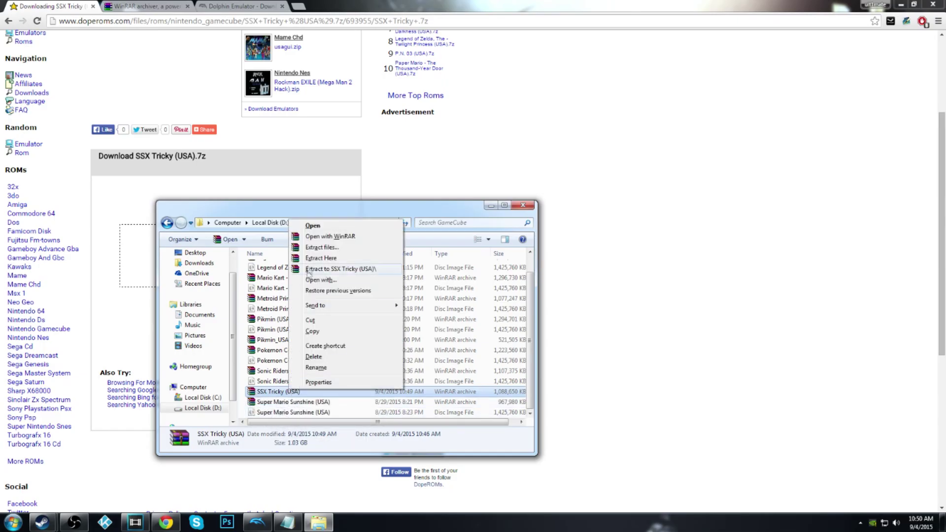
click(313, 259)
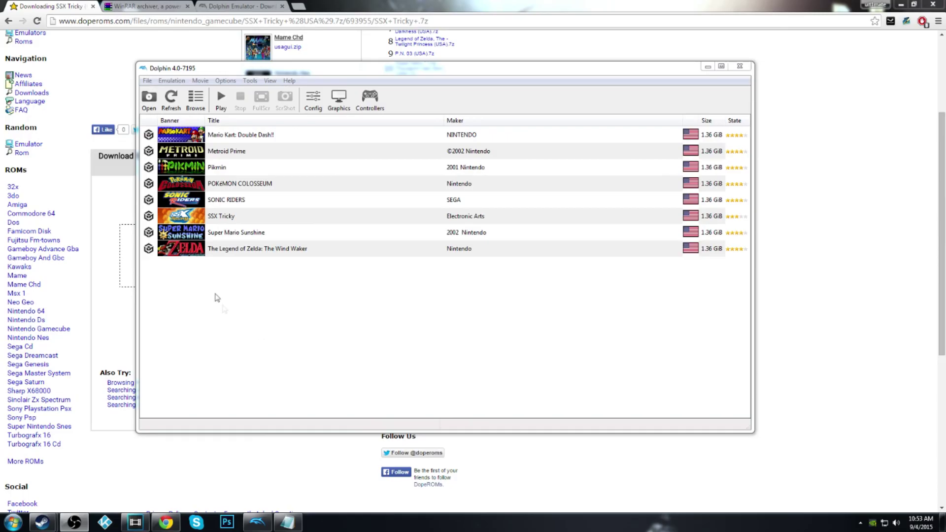
- In Dolphin, load the SSX Tricky (USA) disc image from the GameCube folder to start the game
double_click(231, 219)
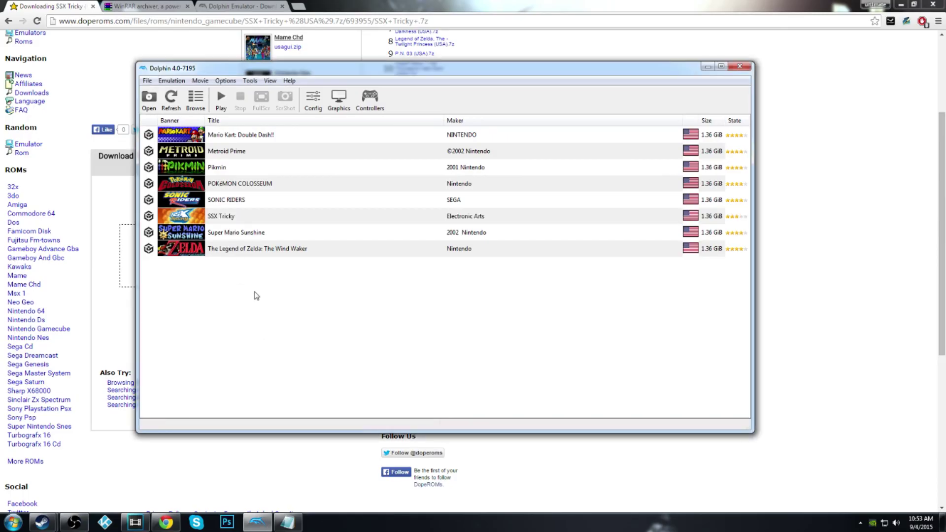
click(150, 97)
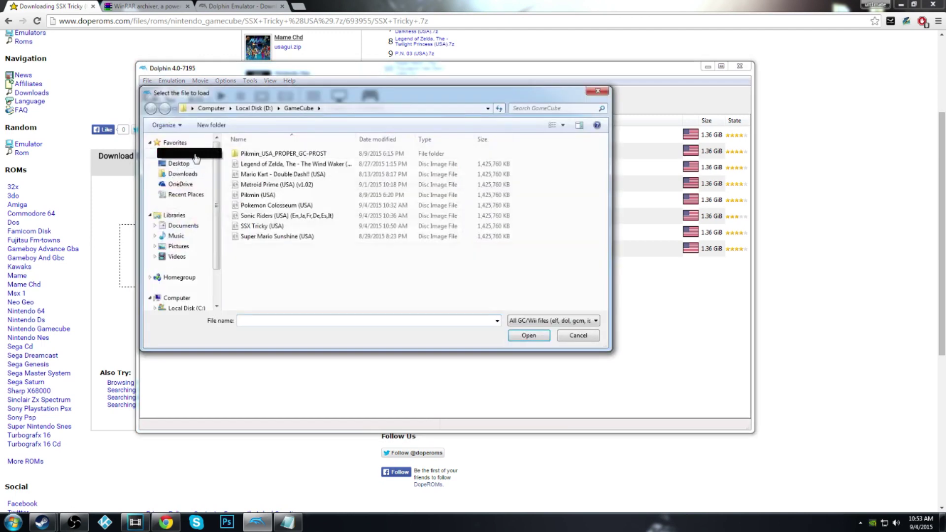
click(265, 227)
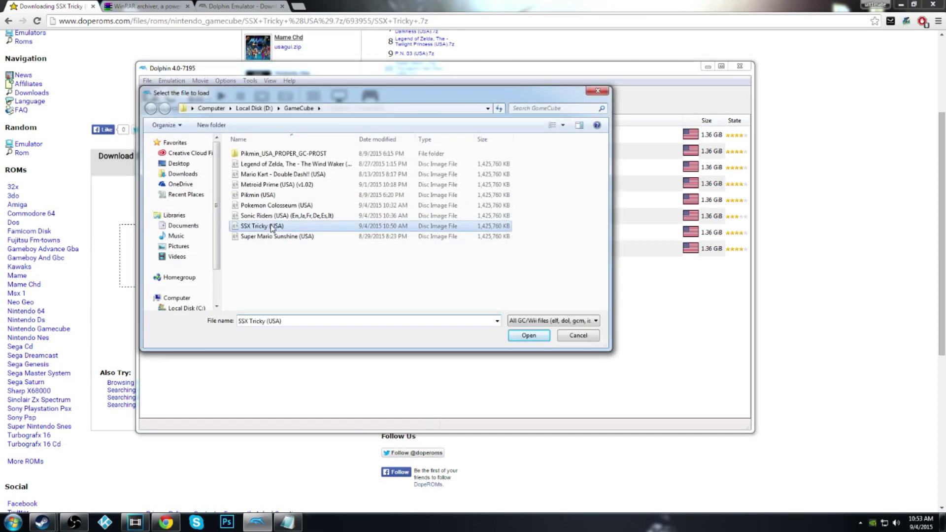
click(535, 338)
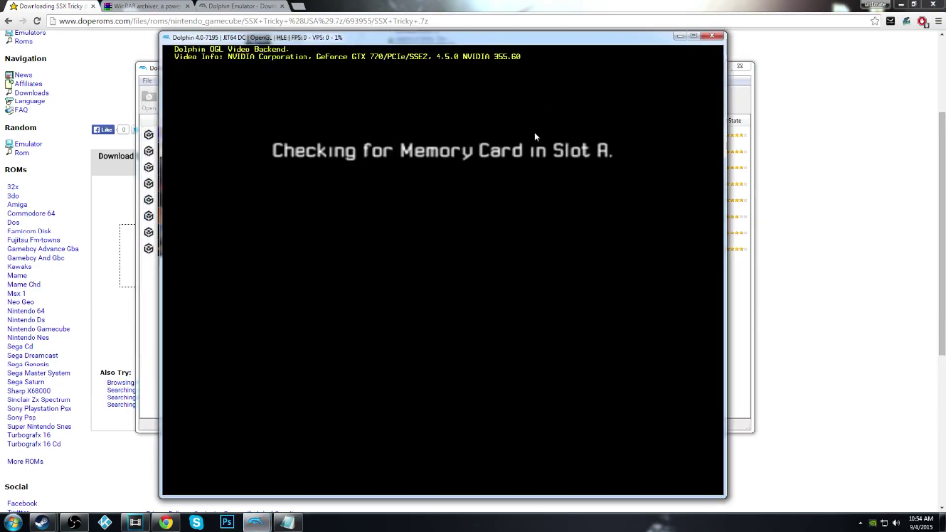
- Close the running SSX Tricky game window and confirm stopping the current emulation
click(709, 36)
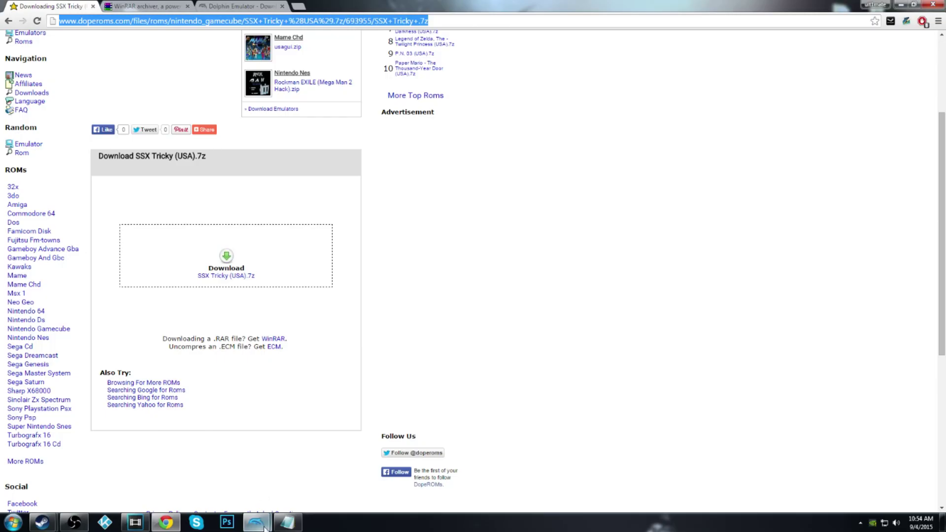
mouse_move(257, 519)
click(298, 499)
click(711, 37)
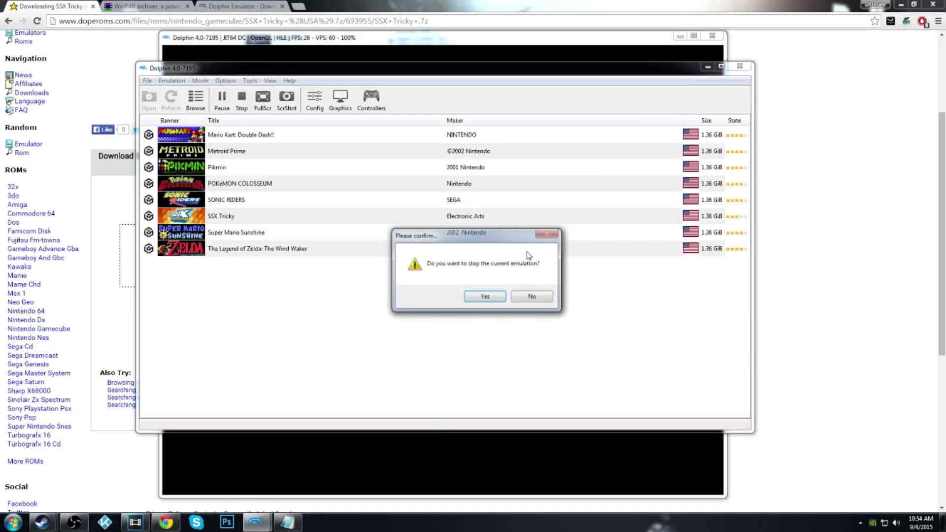
click(495, 296)
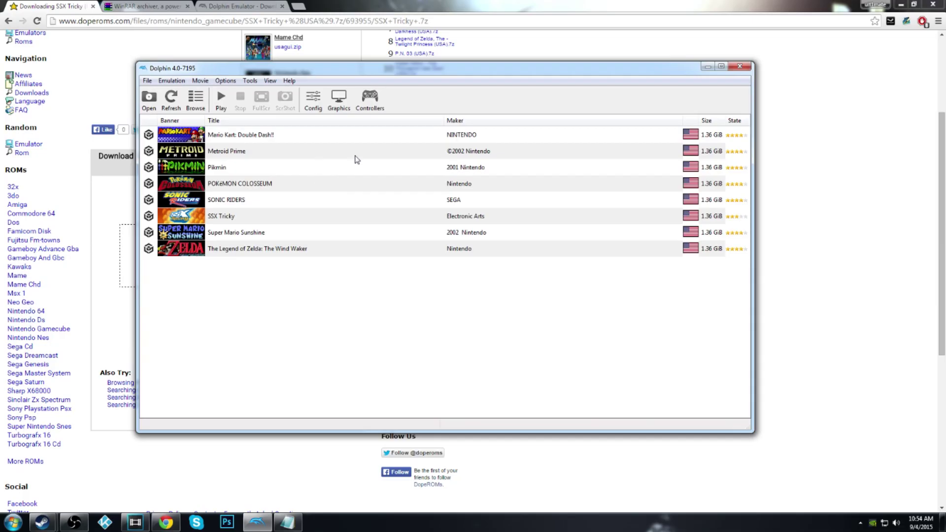
- Examine the GameCube controller port settings in the controller configuration, then close it without changing anything
click(370, 99)
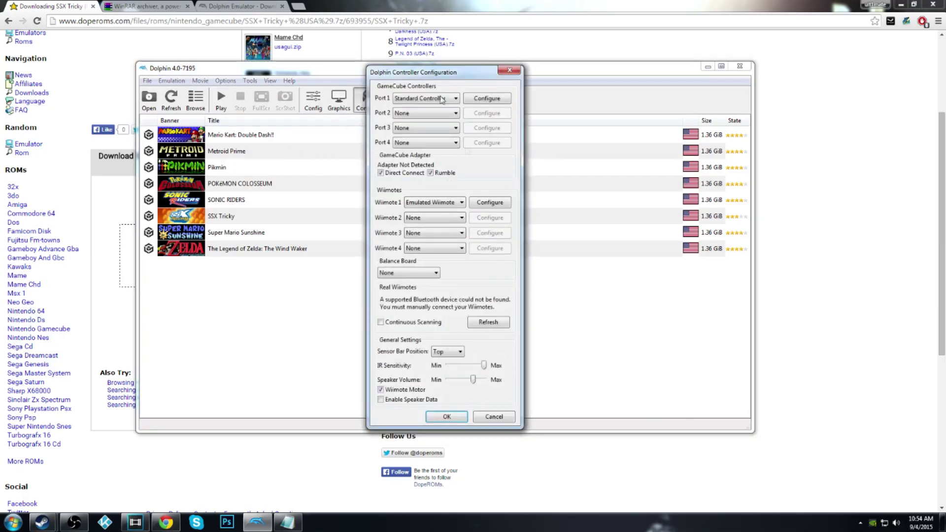
click(513, 70)
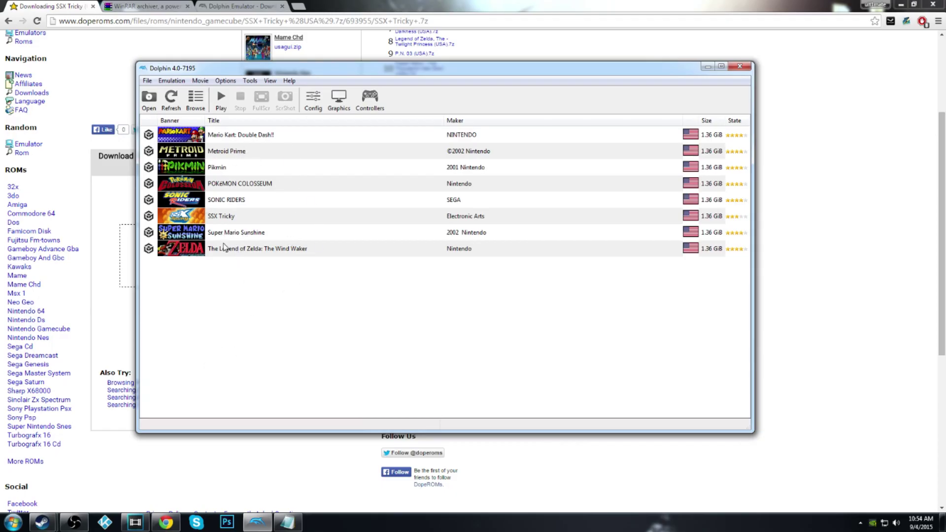
mouse_move(235, 293)
mouse_down()
mouse_move(216, 132)
mouse_move(217, 289)
mouse_up()
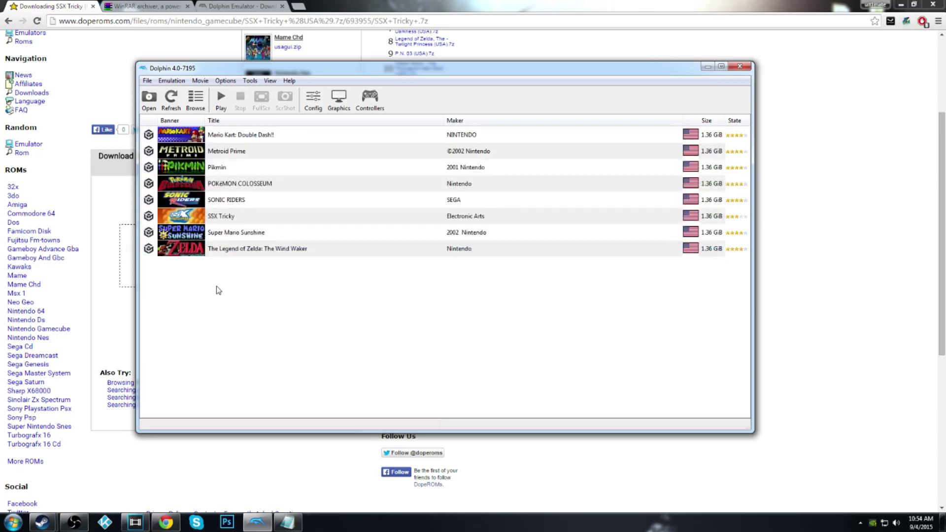